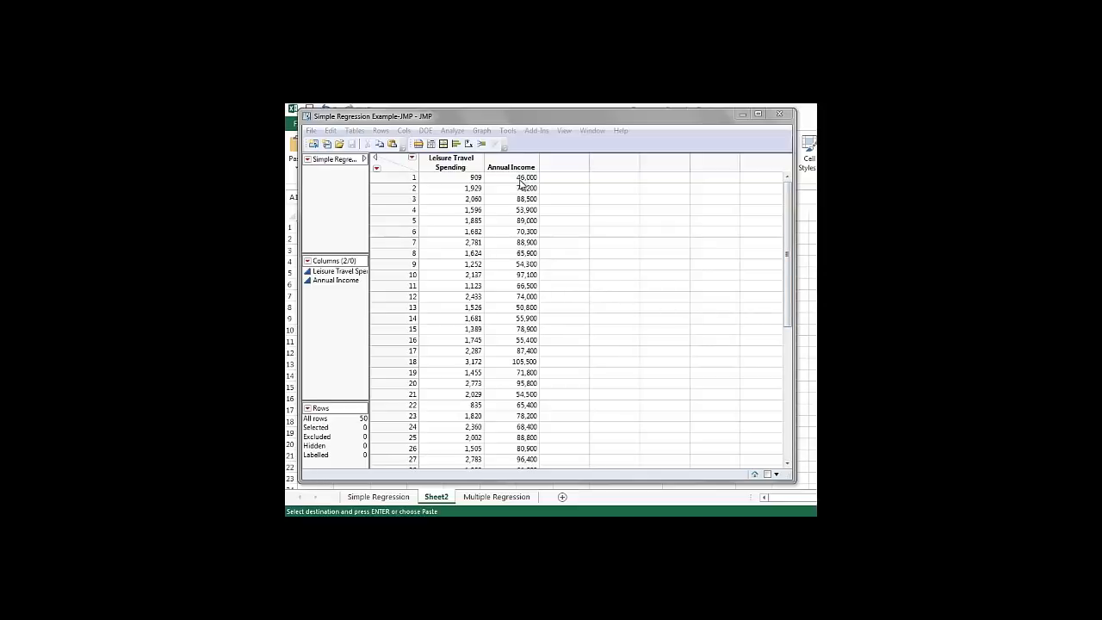
Step: Run Fit Y by X with Leisure Travel Spending as response and Annual Income as factor, and fit a regression line to the scatterplot
left_click(470, 144)
left_click_drag(474, 139, 498, 164)
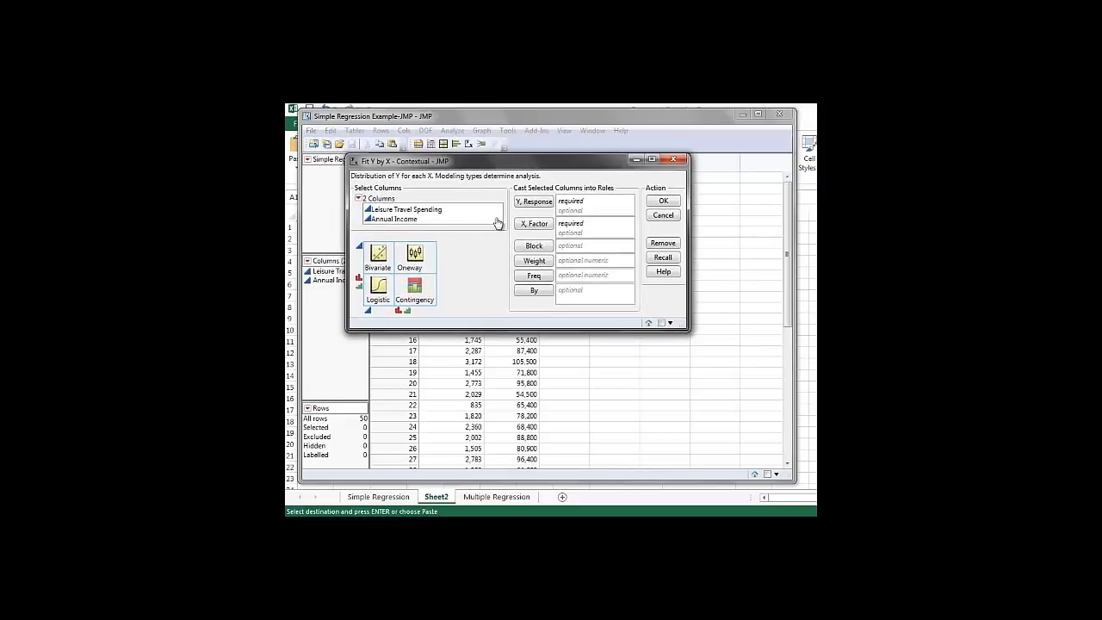
left_click(394, 210)
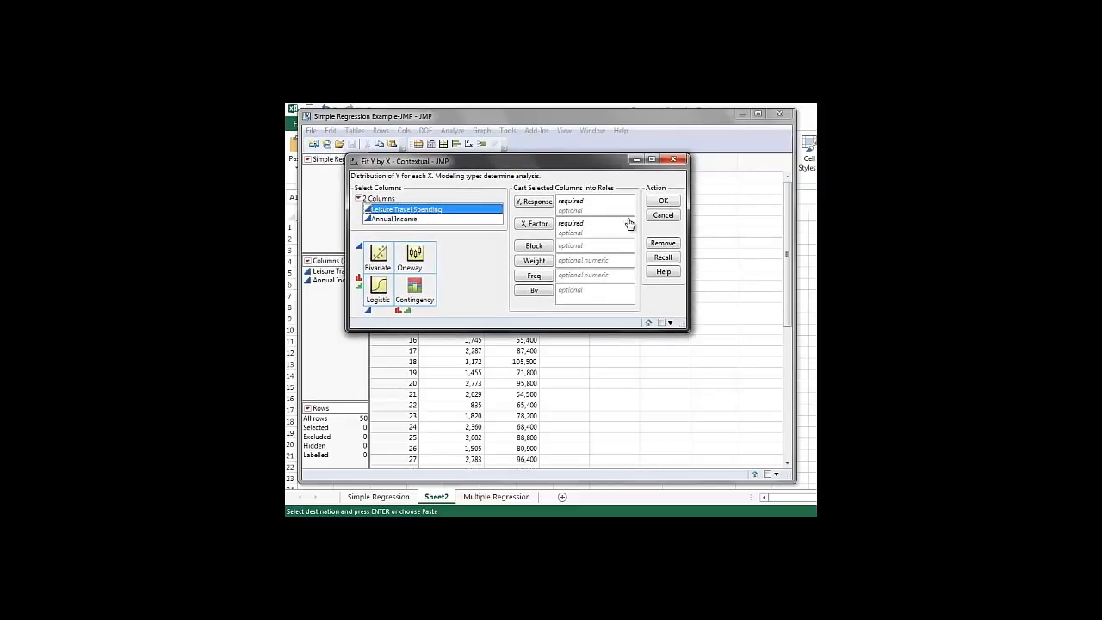
left_click(540, 210)
left_click(394, 220)
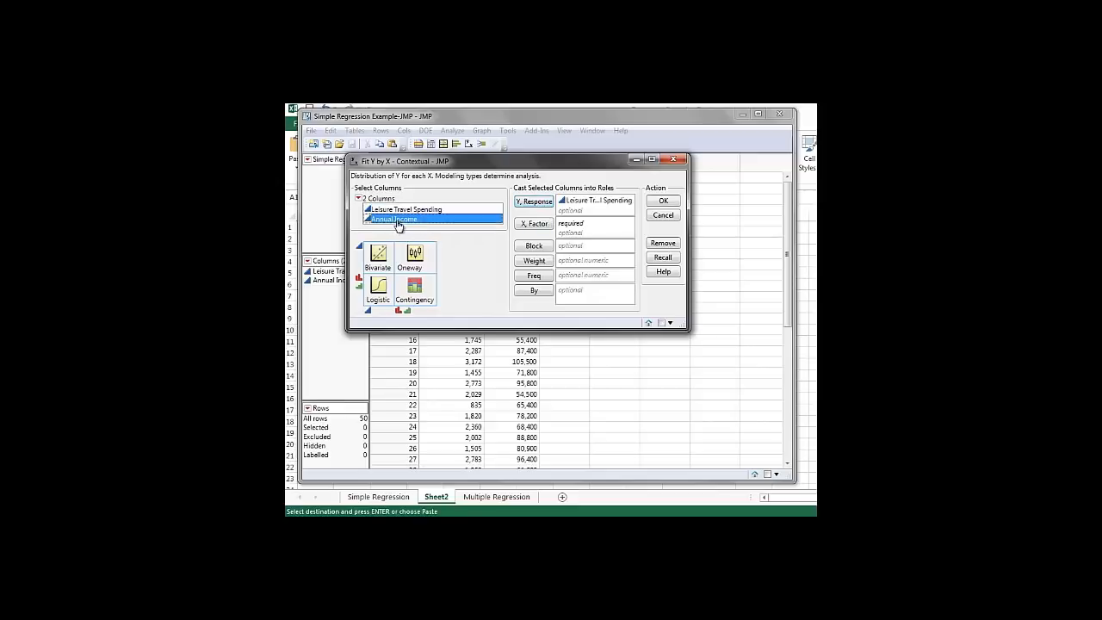
left_click(535, 226)
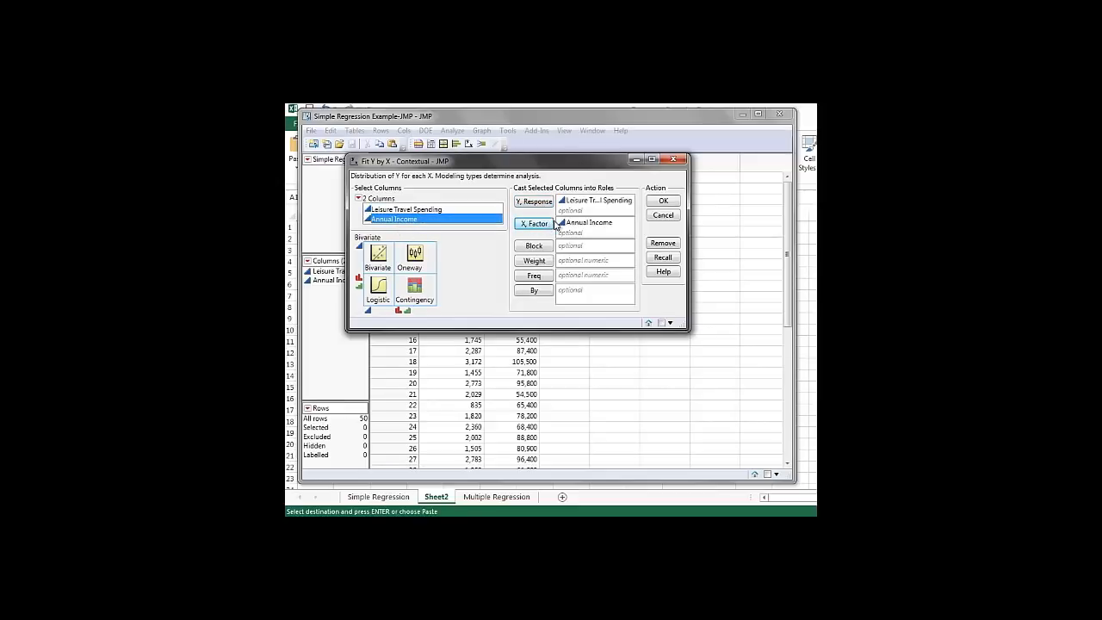
left_click(669, 203)
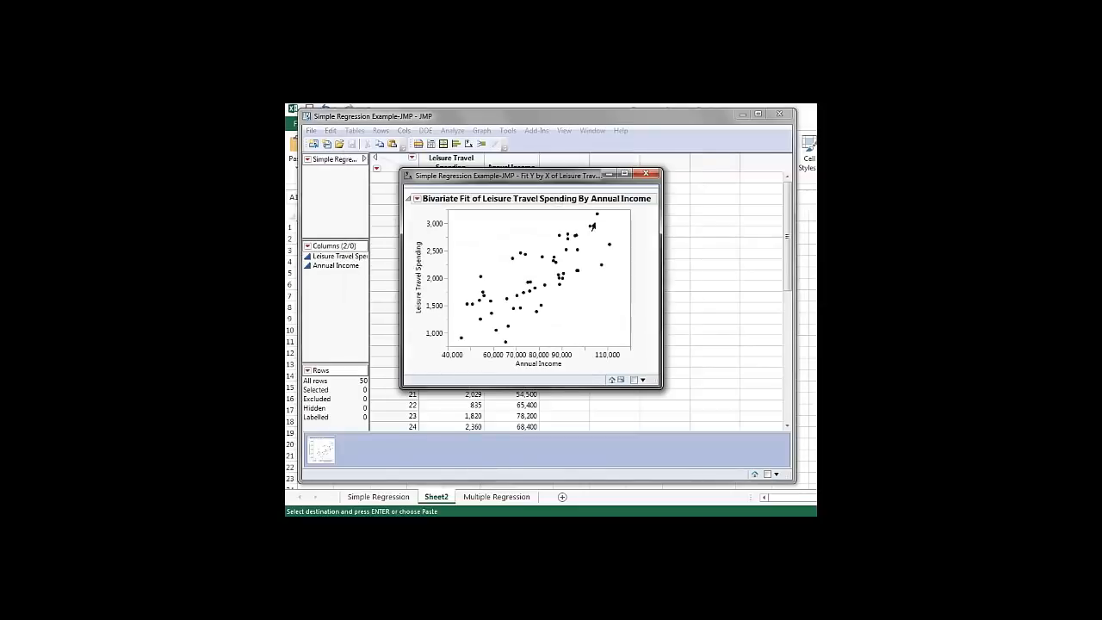
left_click(417, 199)
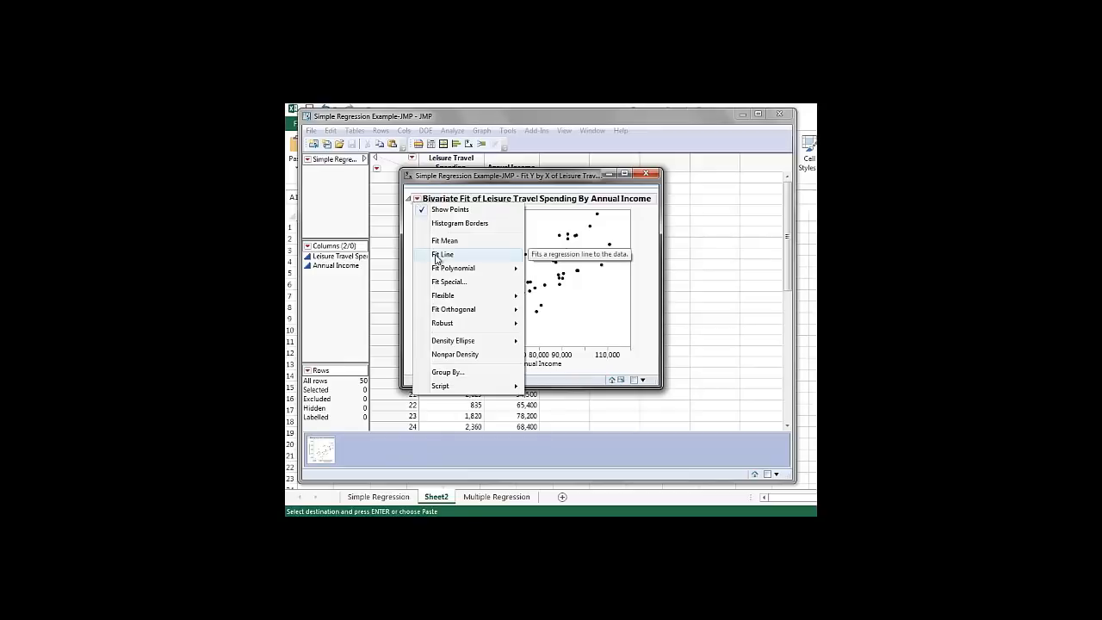
left_click(440, 255)
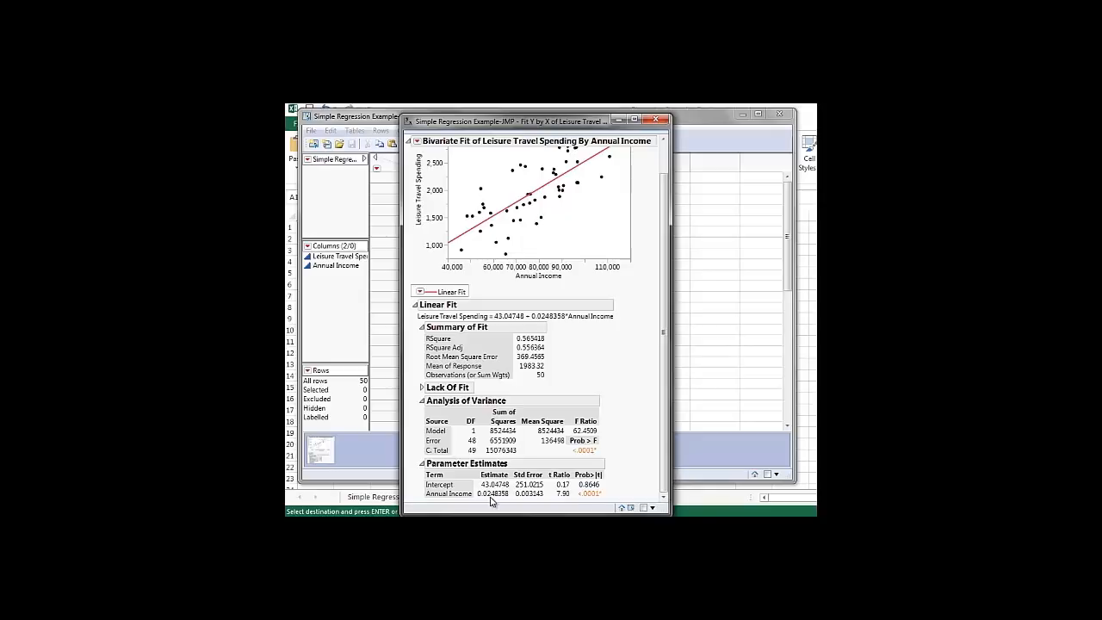
Step: Add the Lower 95% and Upper 95% columns to the Parameter Estimates table and widen the report window
right_click(584, 487)
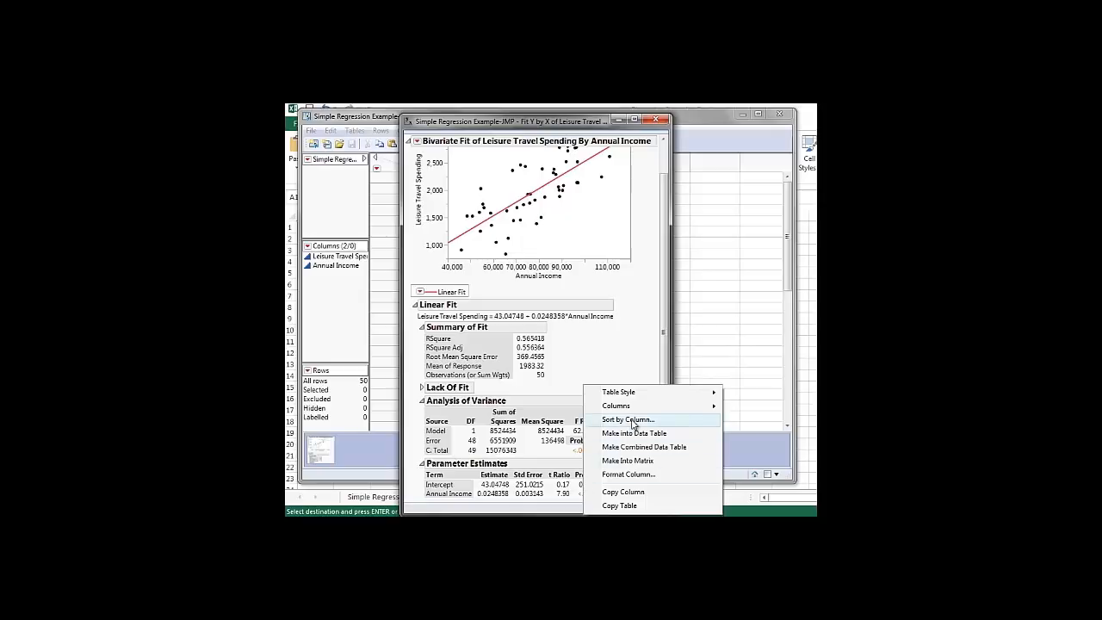
mouse_move(641, 412)
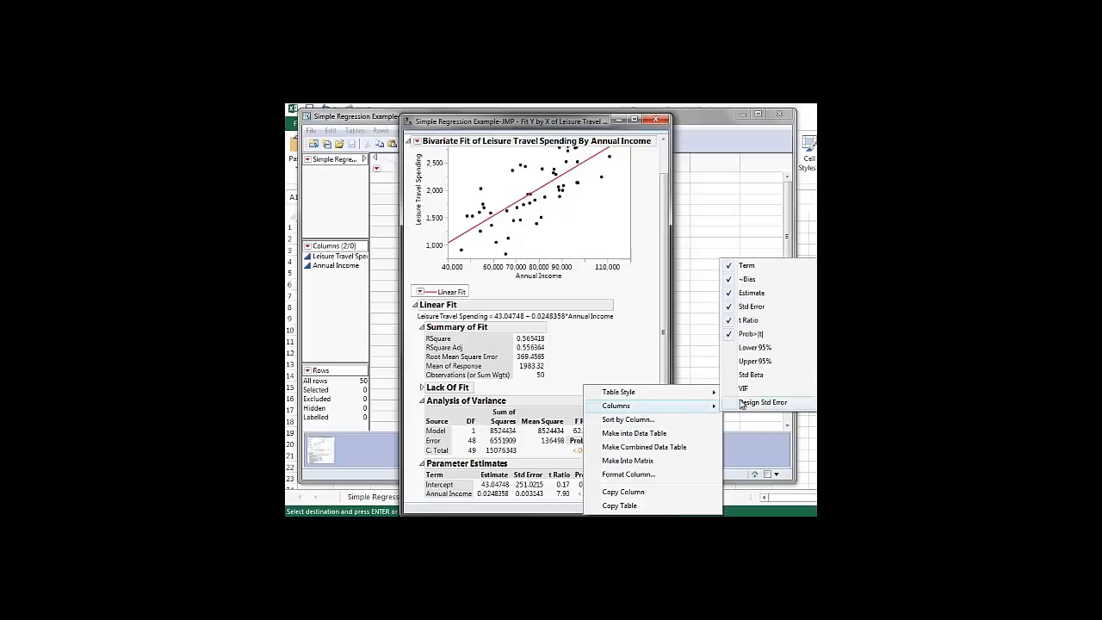
left_click(773, 353)
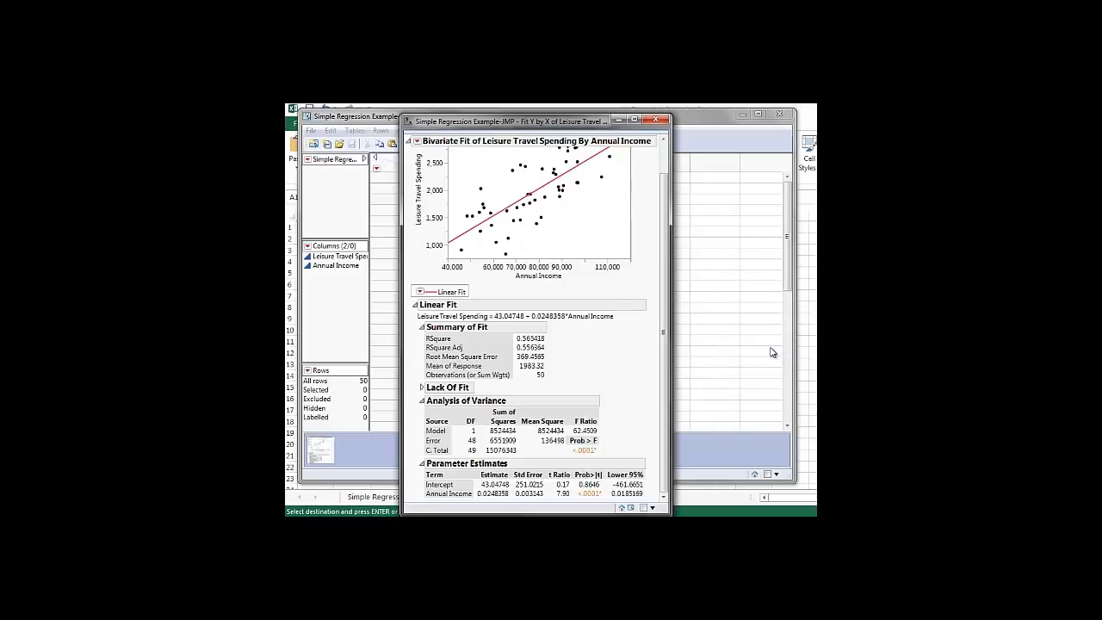
right_click(583, 486)
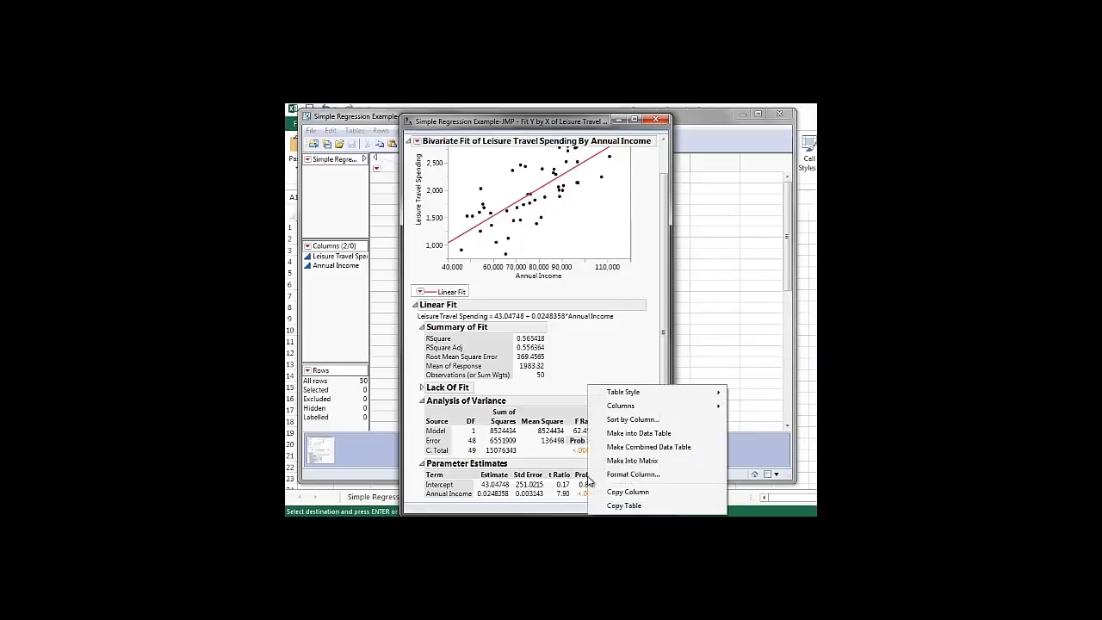
mouse_move(662, 408)
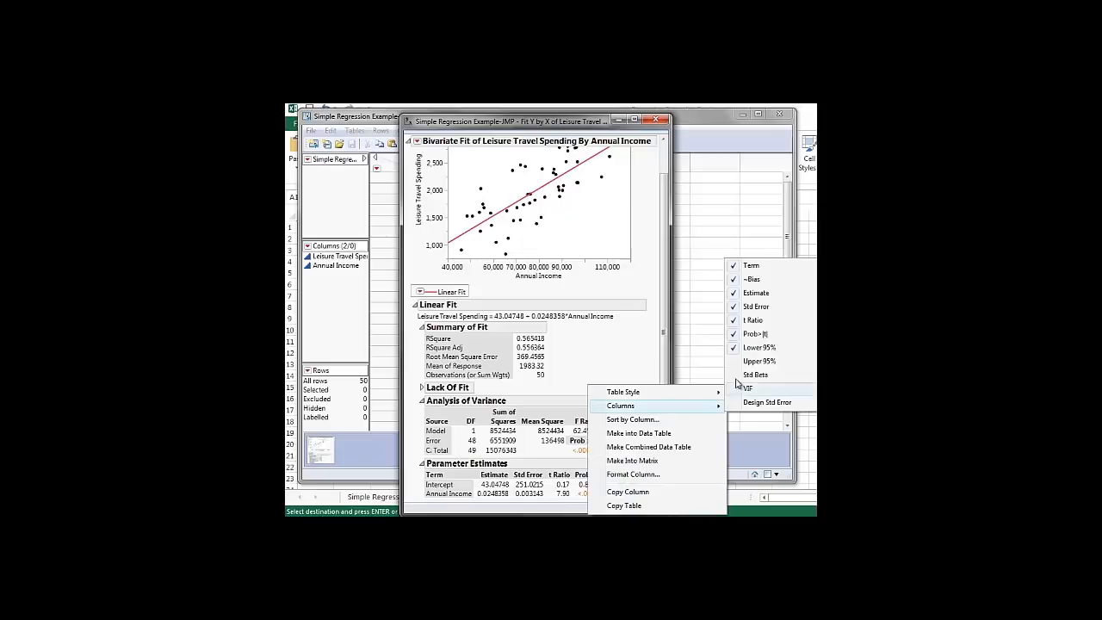
left_click(796, 368)
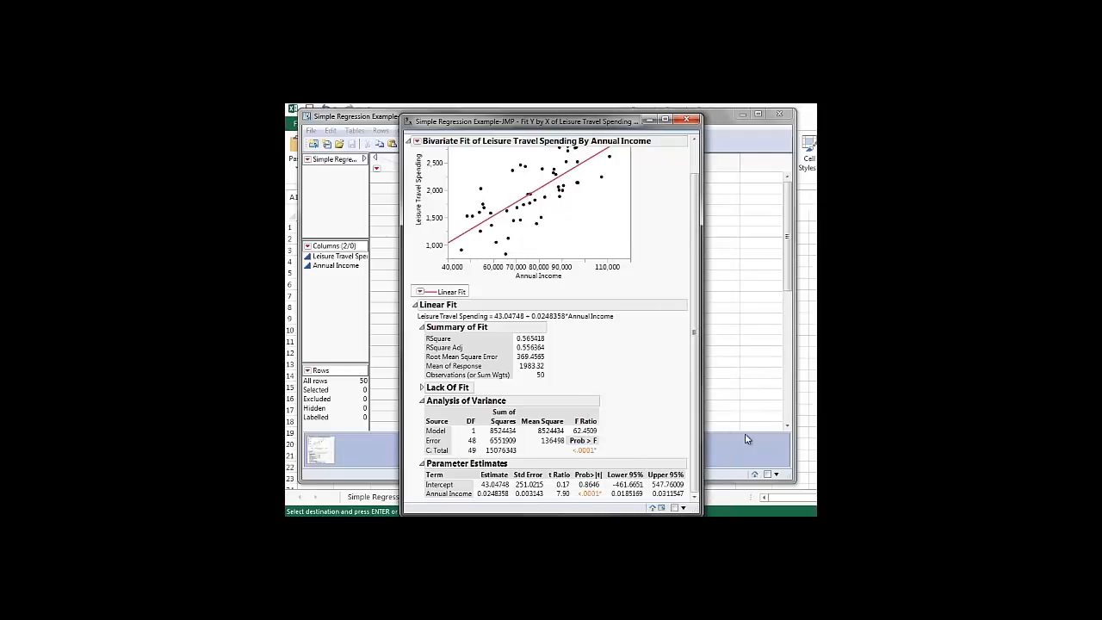
left_click_drag(730, 421, 760, 422)
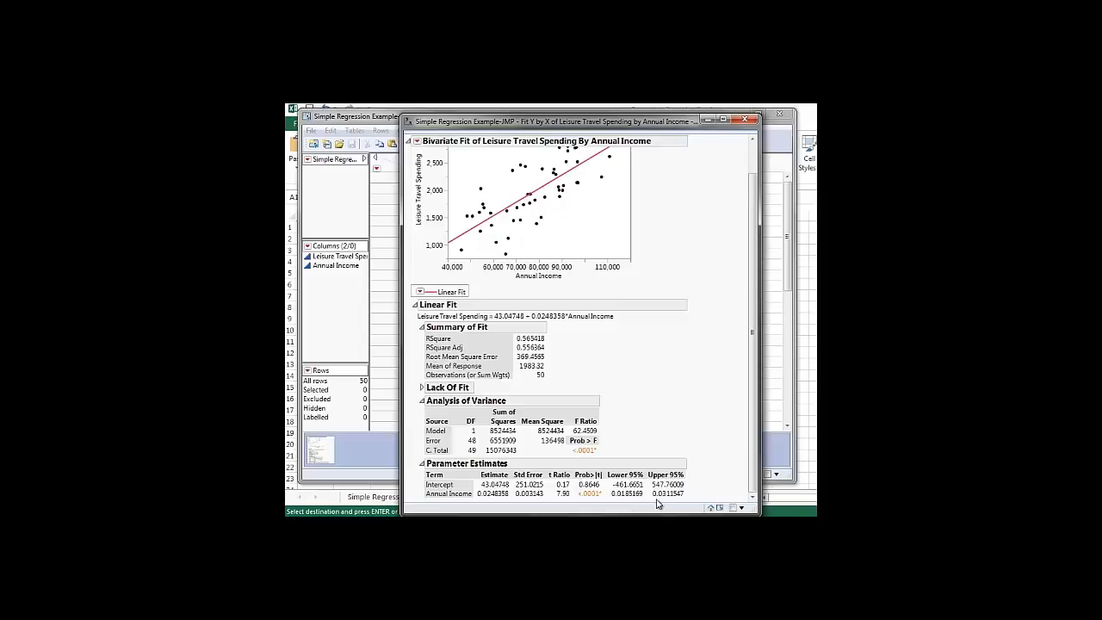
Step: Show the confidence curves for both the fit and the individual values on the linear fit plot
left_click(419, 293)
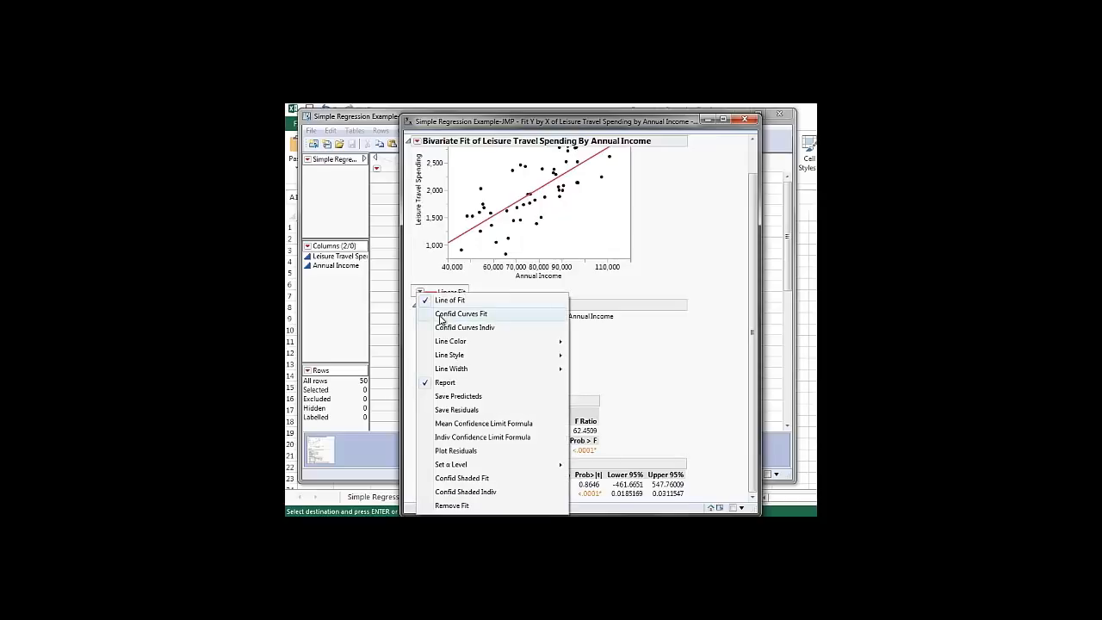
left_click(441, 315)
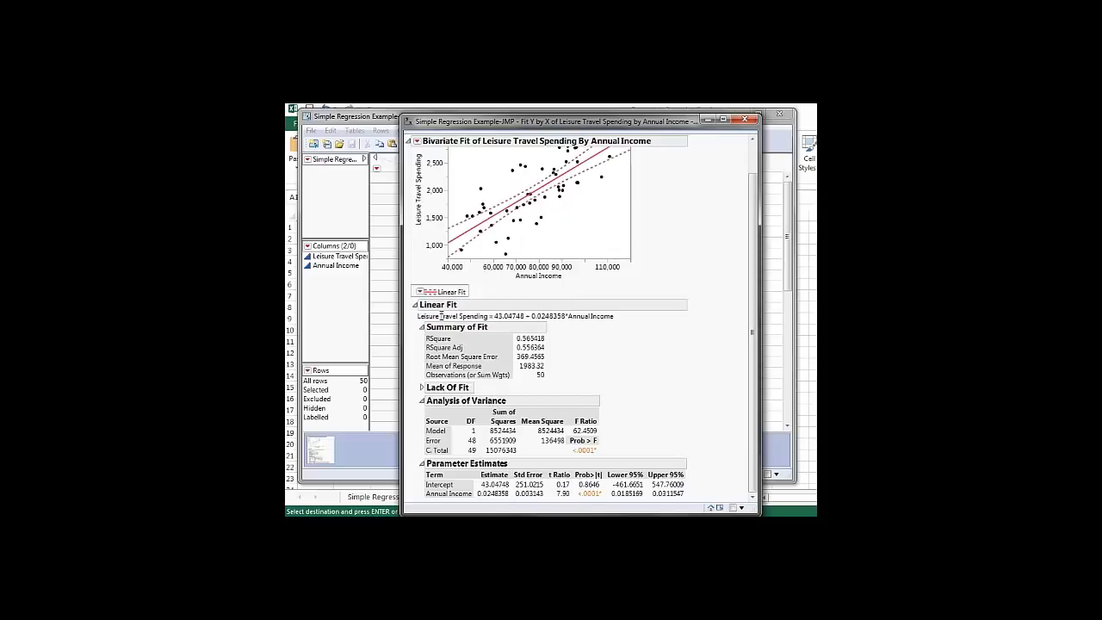
left_click(421, 294)
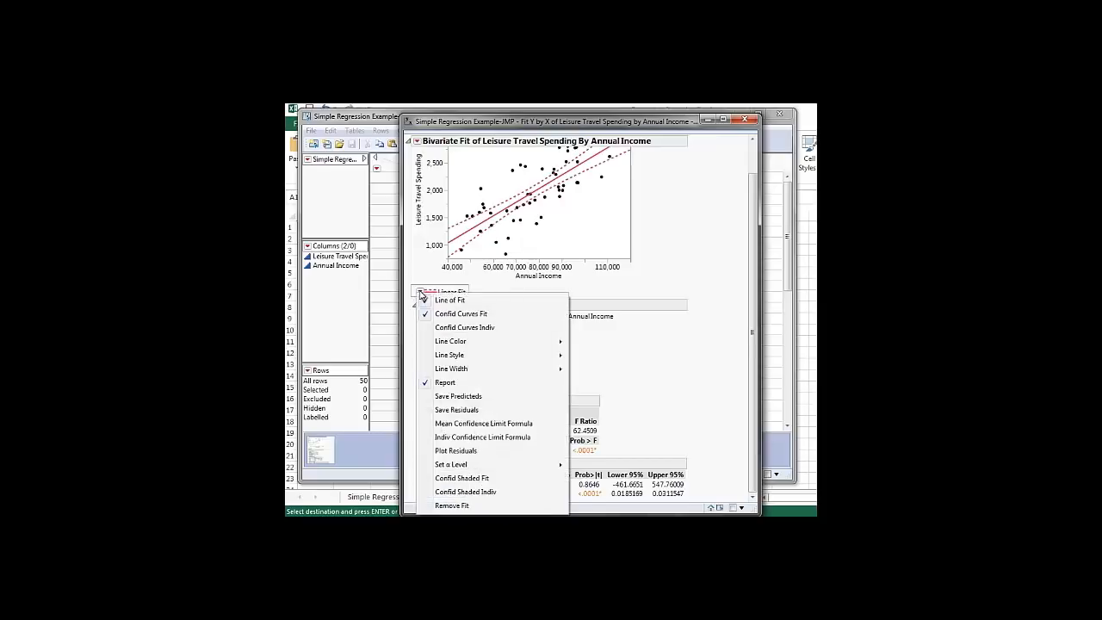
left_click(447, 329)
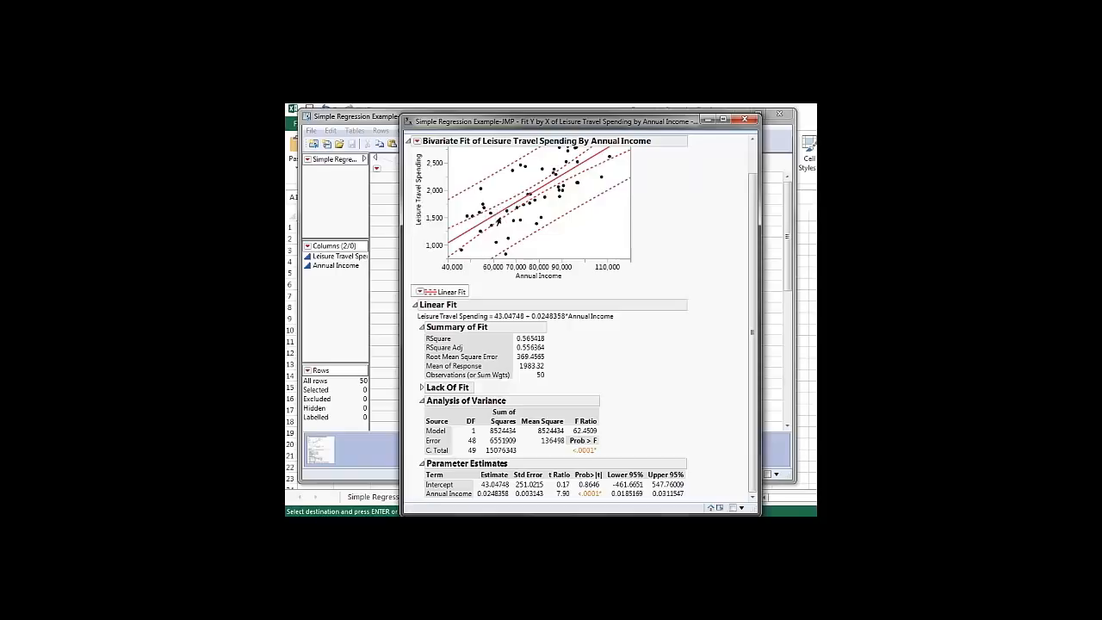
mouse_move(491, 220)
Step: Plot the residuals of the linear fit and review the diagnostic plots down to the residual normal quantile plot
left_click(420, 293)
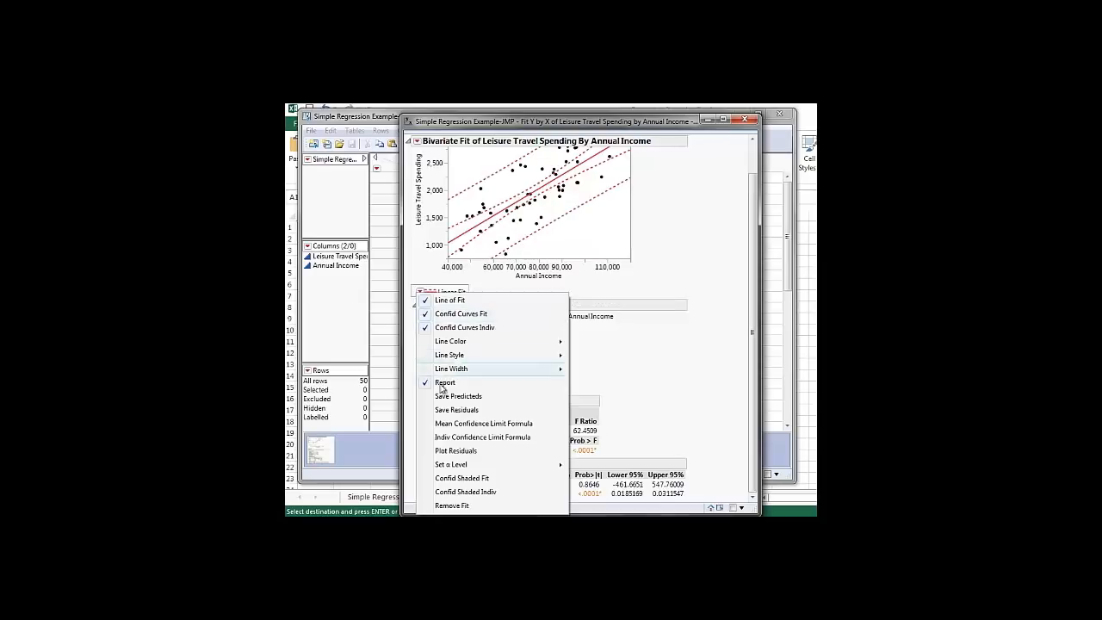
left_click(462, 451)
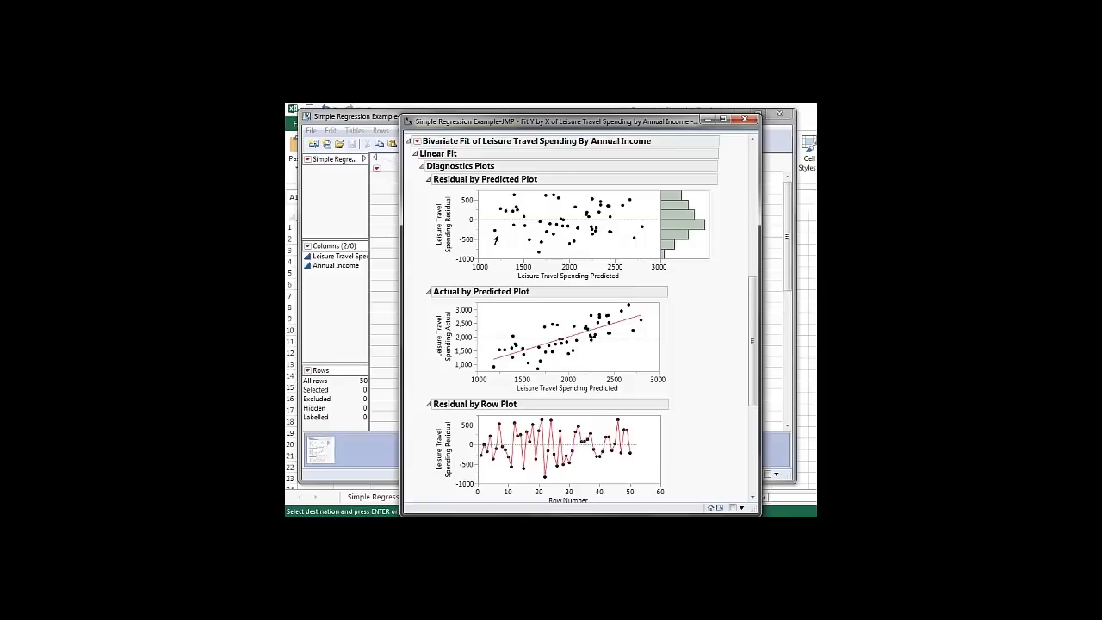
scroll(508, 243, "up", 2)
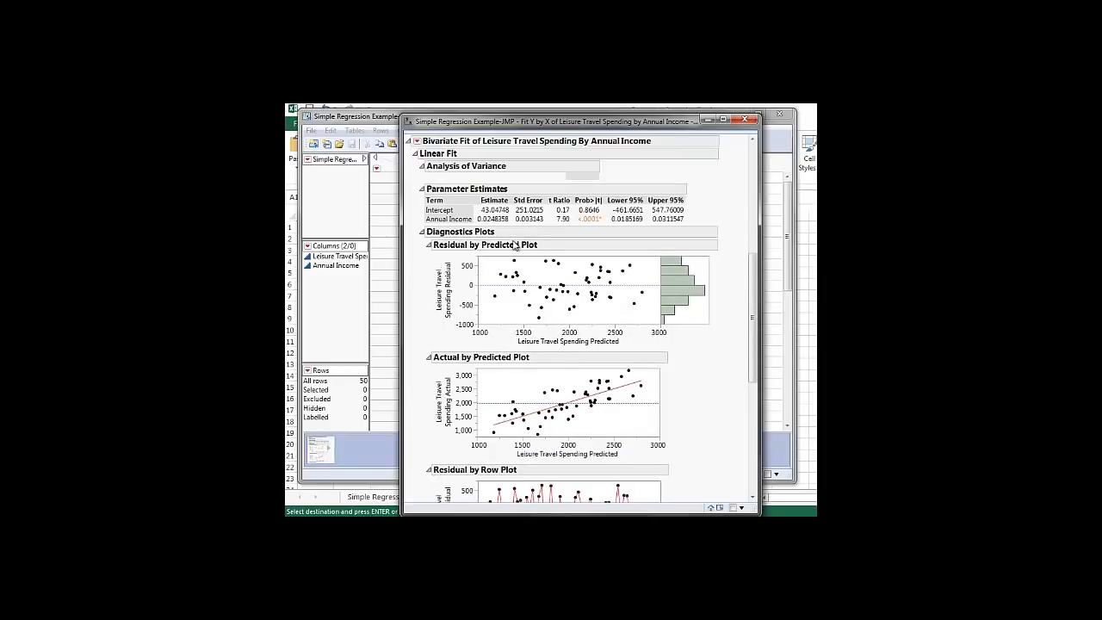
scroll(516, 246, "down", 6)
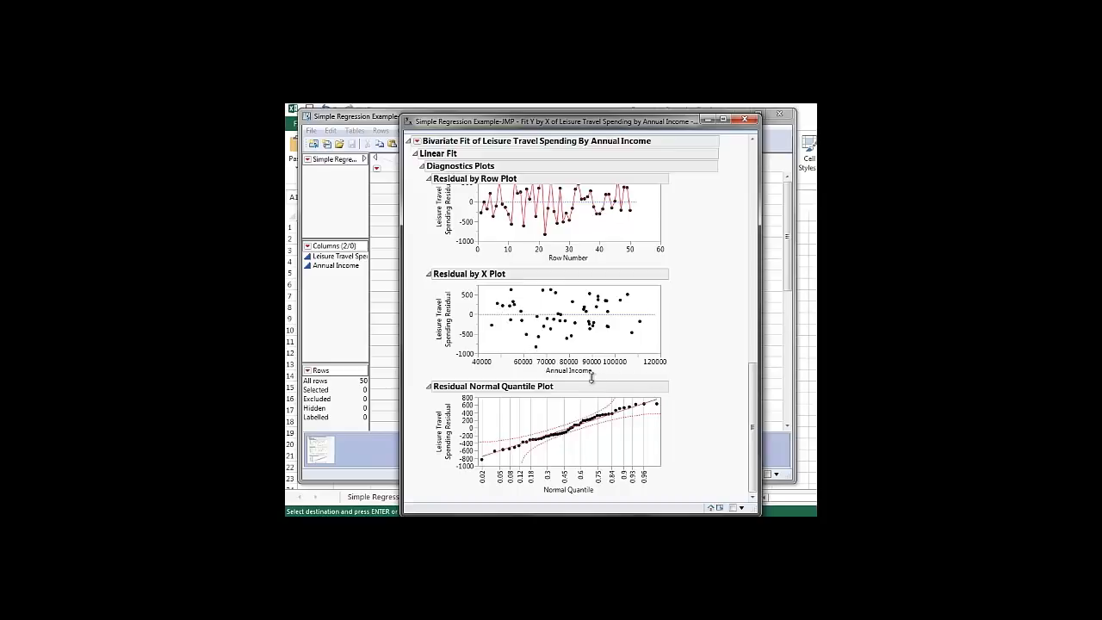
mouse_move(500, 303)
mouse_move(631, 329)
mouse_move(650, 404)
Step: Save the linear fit's predicted values as a new column and bring the data table to the front
scroll(595, 440, "up", 10)
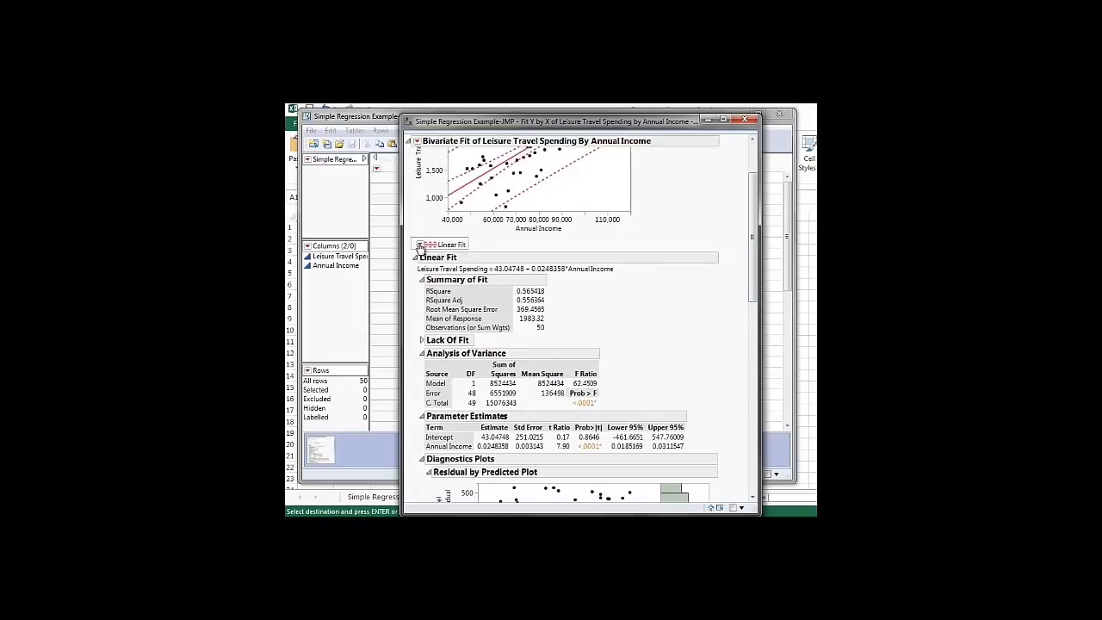
left_click(420, 245)
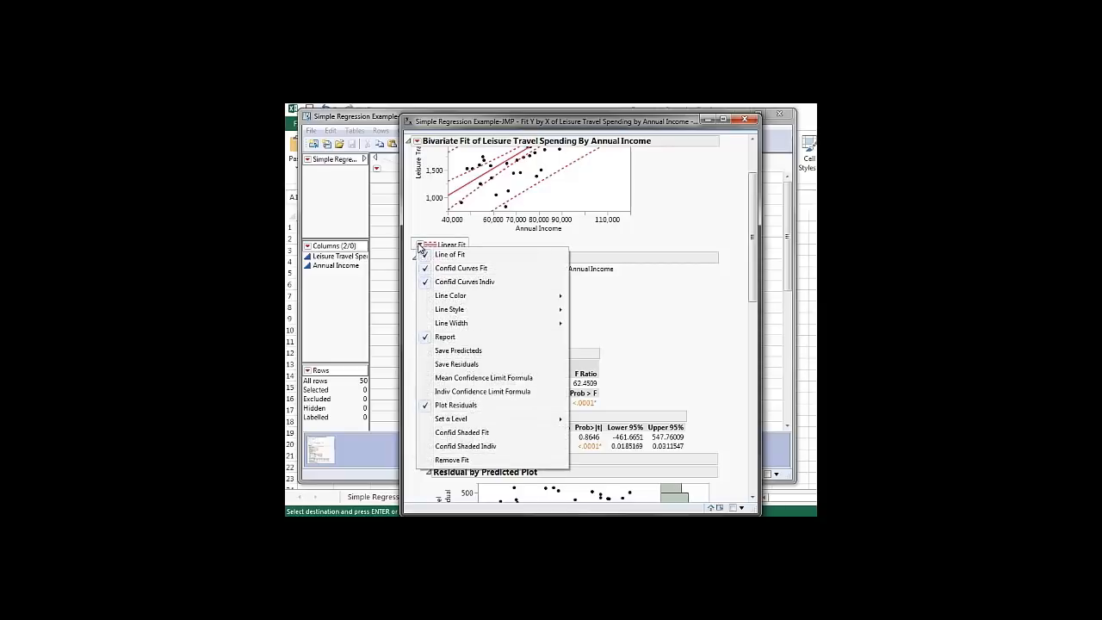
left_click(448, 355)
left_click(776, 357)
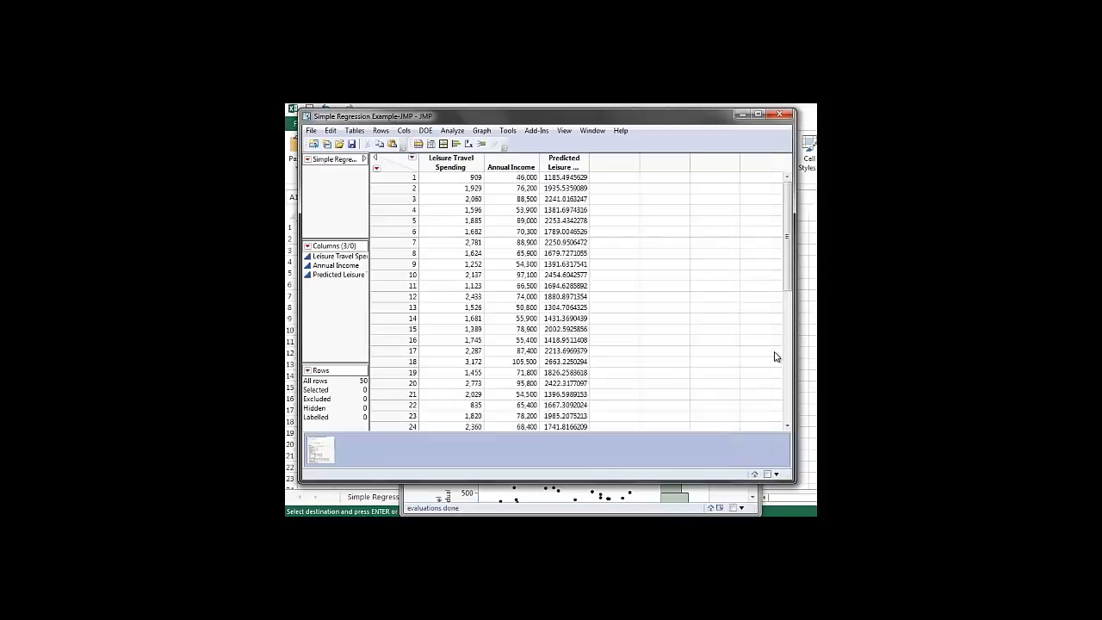
Step: Widen the columns list and inspect the formula behind the Predicted Leisure Travel Spending column, leaving it without changes
left_click_drag(787, 215, 790, 357)
left_click_drag(369, 301, 447, 309)
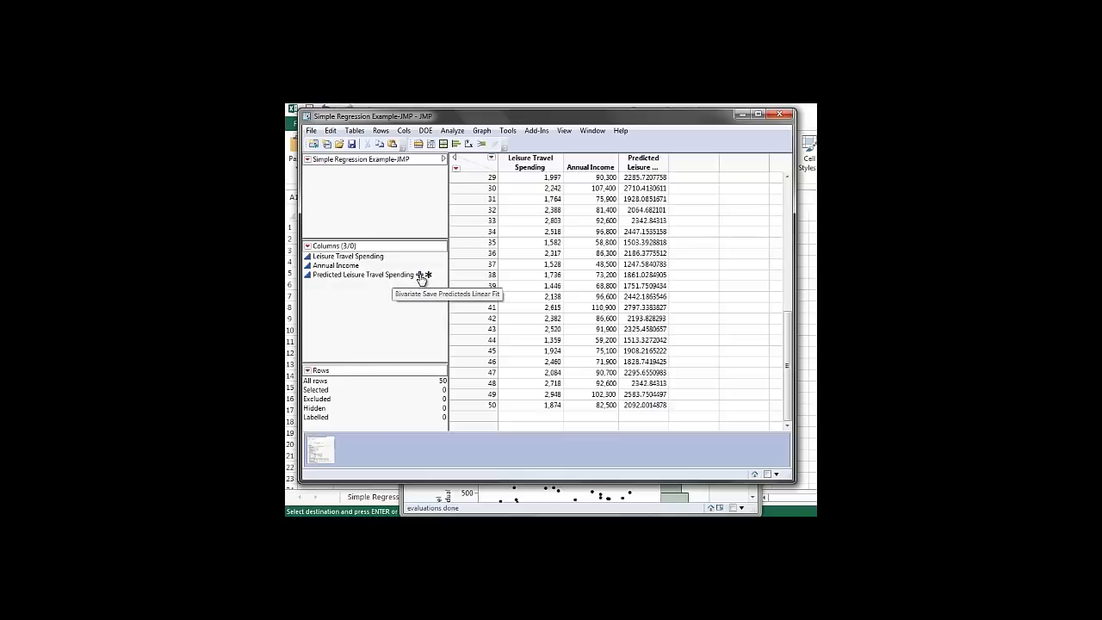
left_click(421, 276)
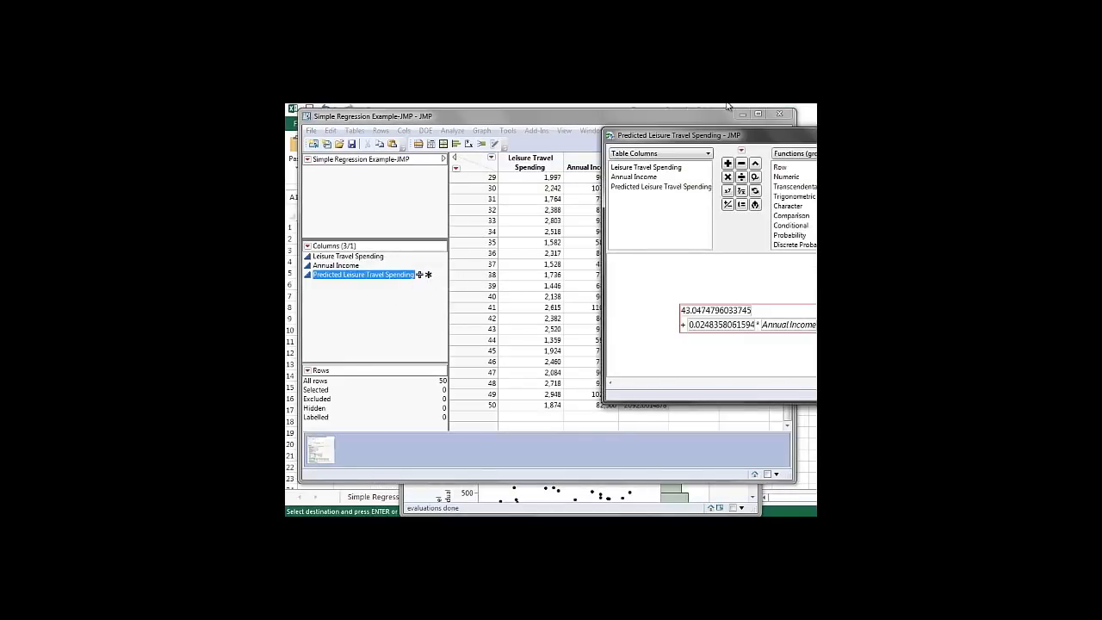
left_click_drag(714, 140, 573, 139)
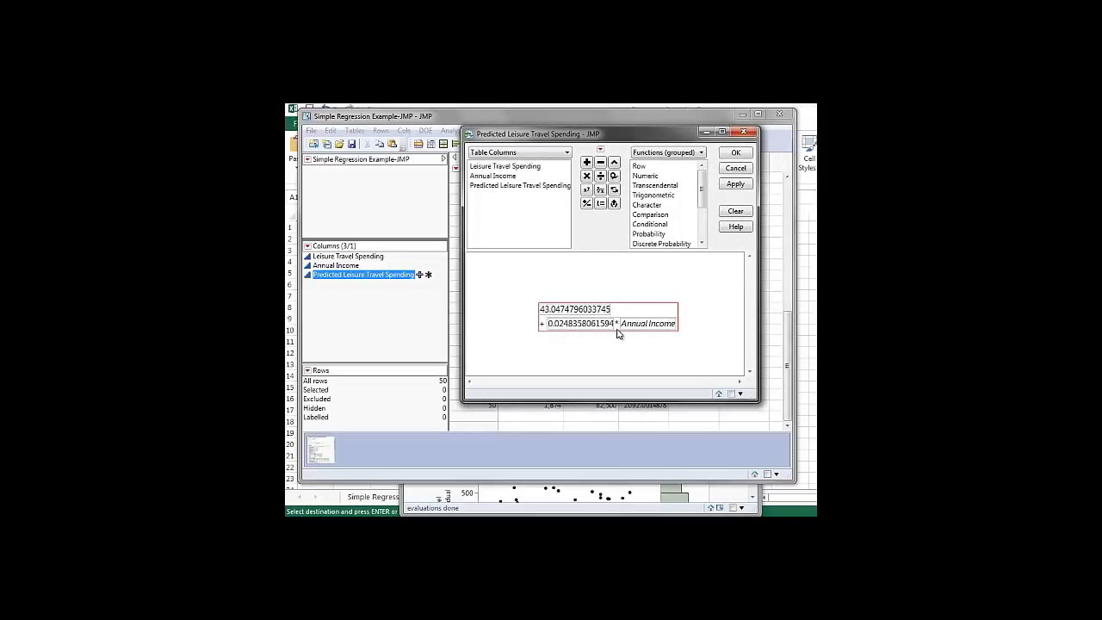
left_click(746, 170)
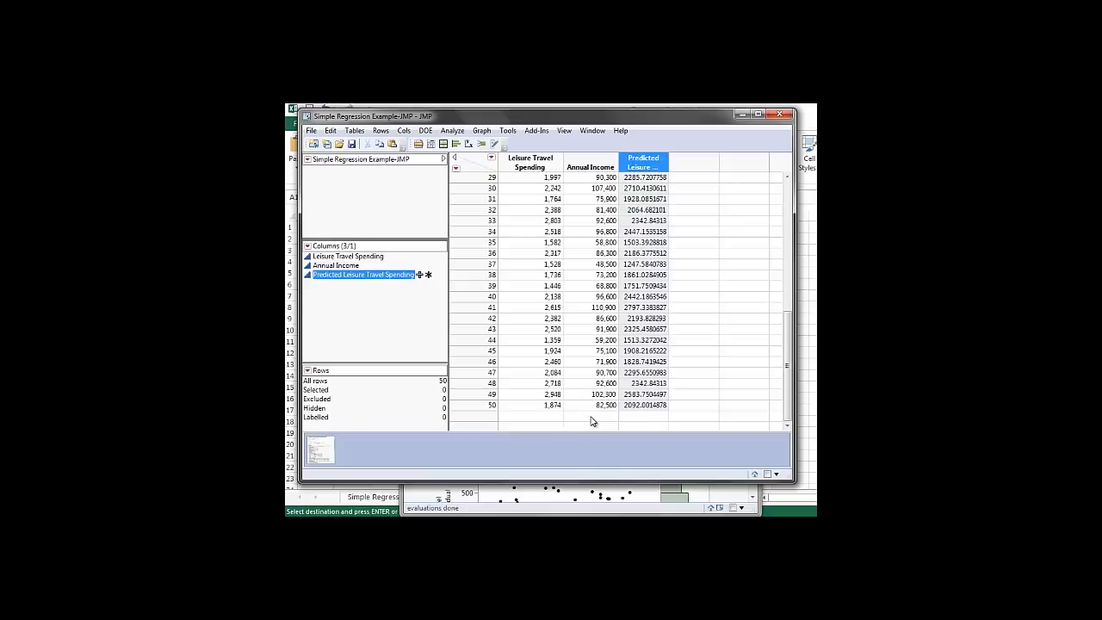
Step: Add a new row below row 50 with an Annual Income of 80000 to compute its predicted leisure travel spending
double_click(591, 416)
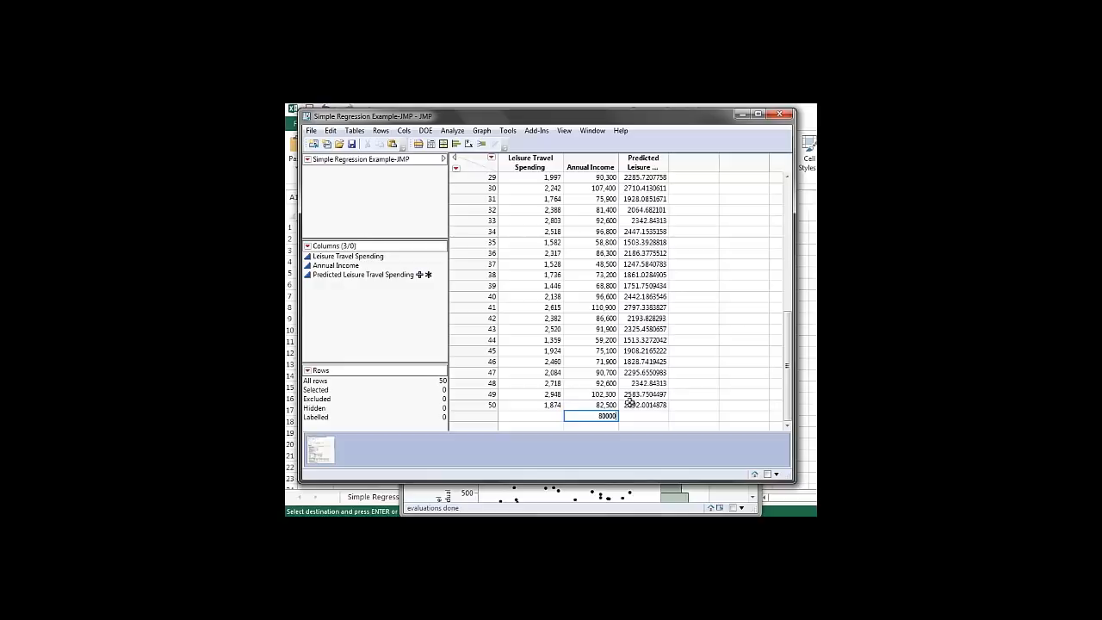
key("Return")
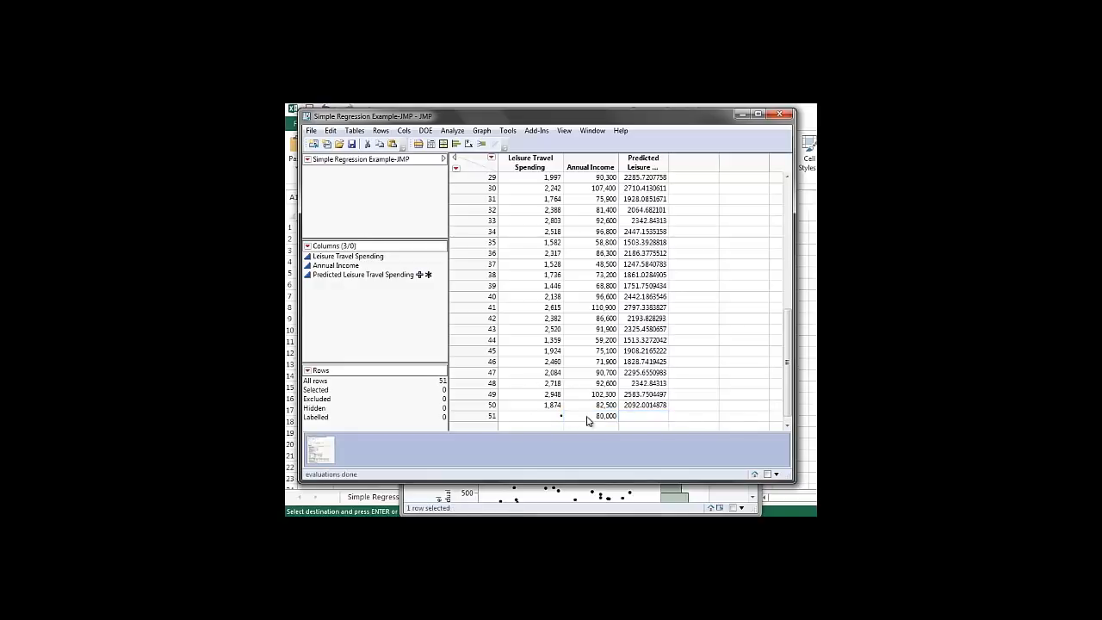
left_click(590, 415)
scroll(593, 399, "down", 1)
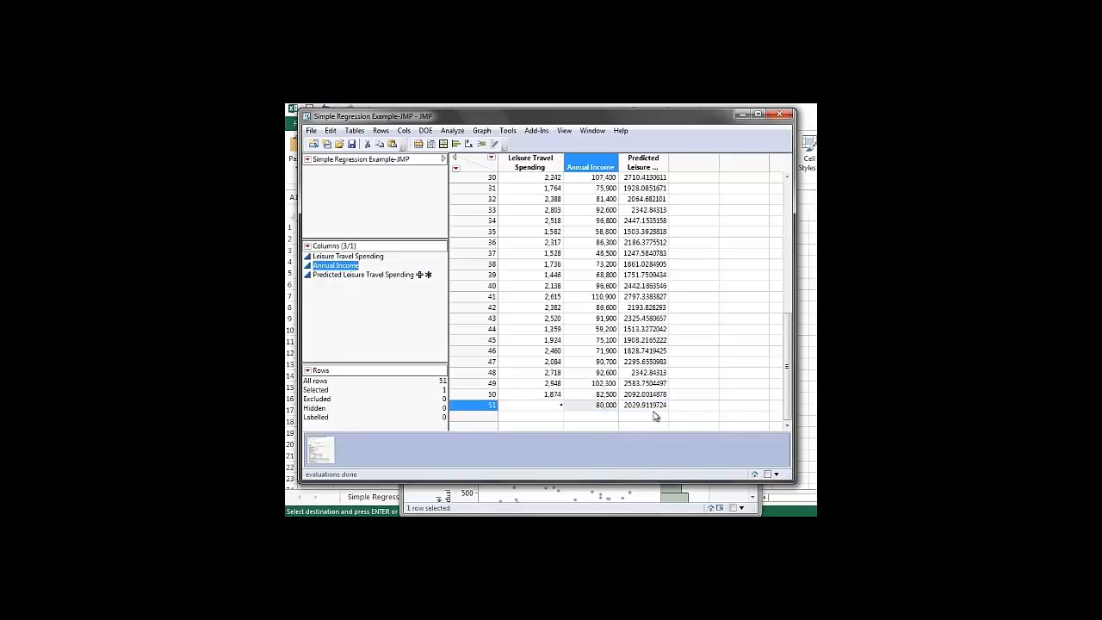